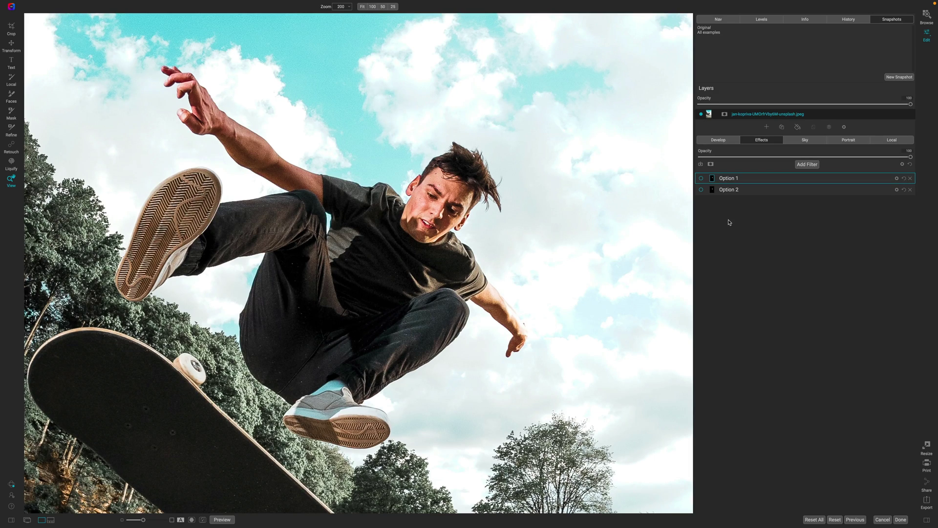
Step: Enable the Option 2 filter so the shirt turns green, and expand its settings
click(701, 190)
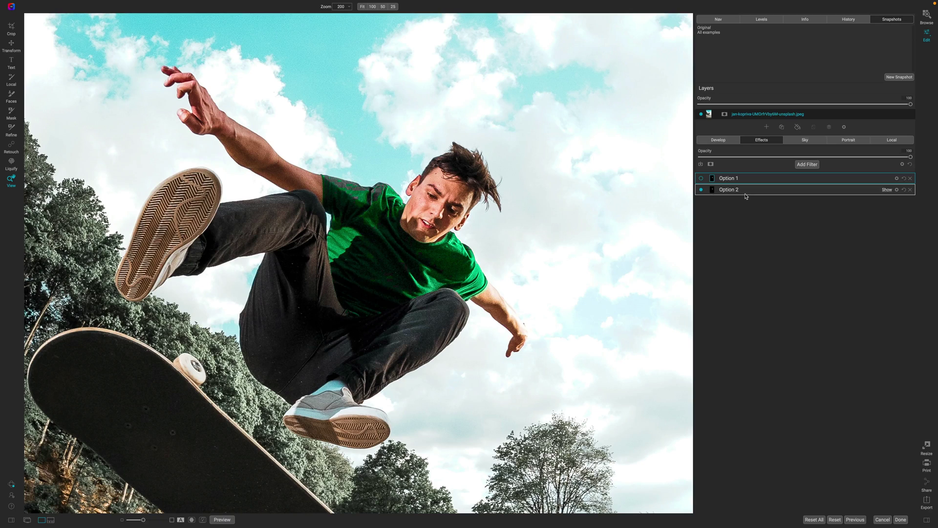
click(745, 190)
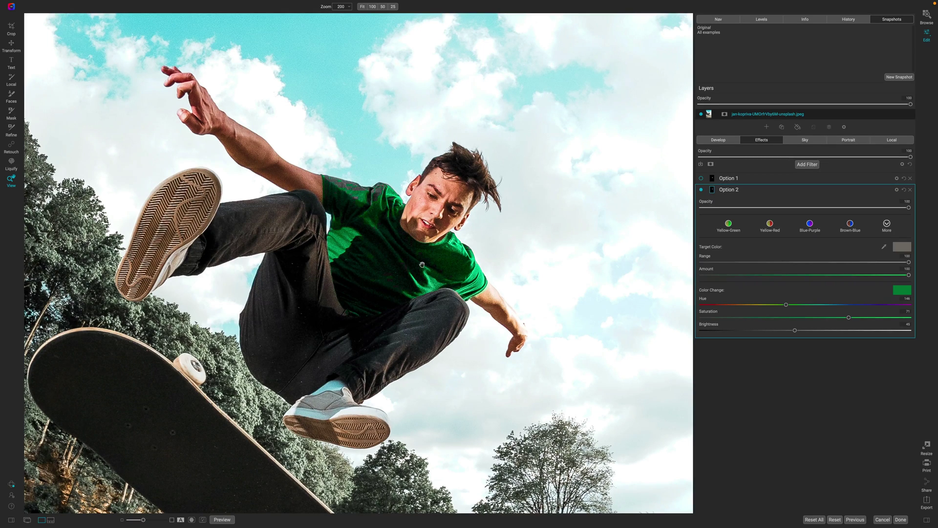
key(ctrl+0)
key(ctrl+m)
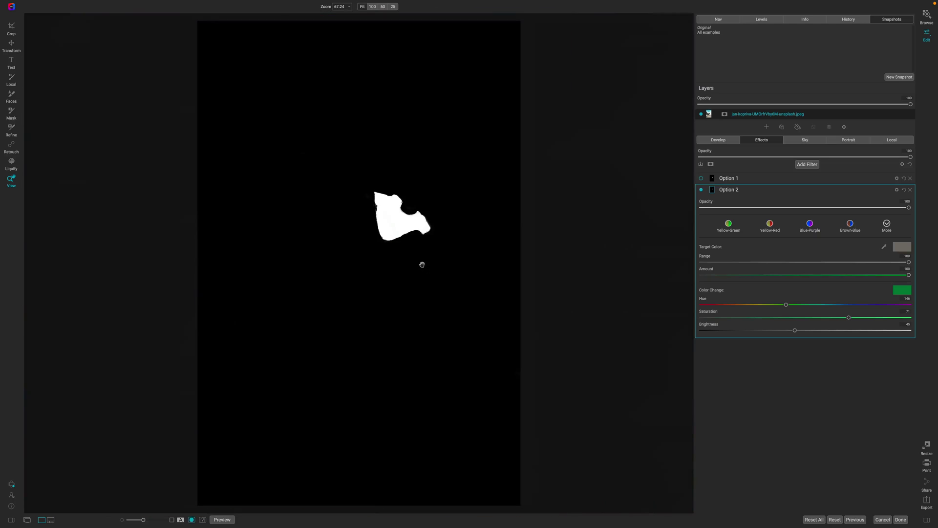
key(ctrl+equal)
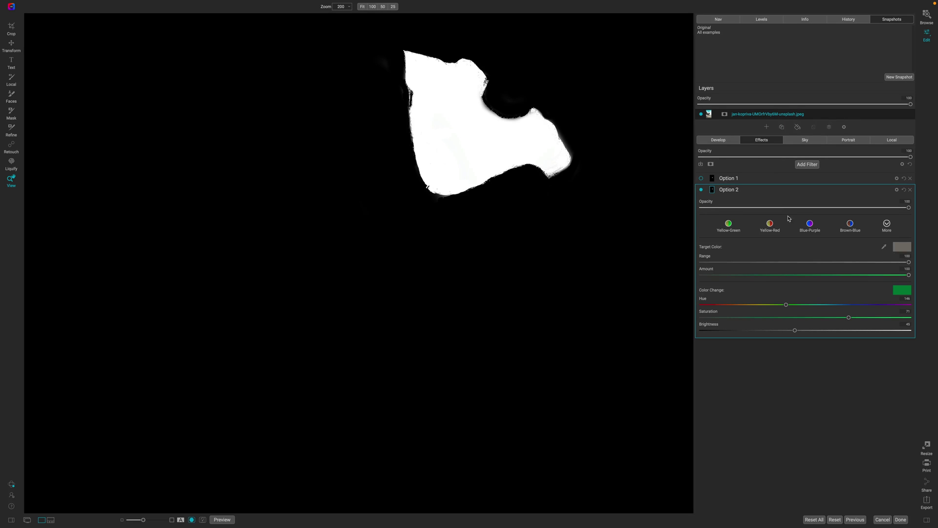
key(ctrl+m)
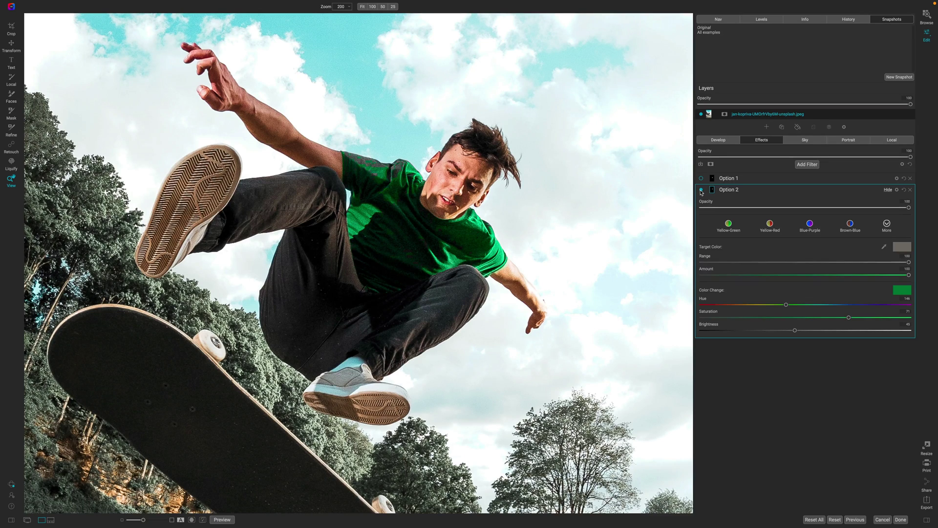
Step: Swap Option 2 for Option 1, check Option 1's mask with Ctrl+M, and expand Option 1's settings
click(701, 191)
click(740, 189)
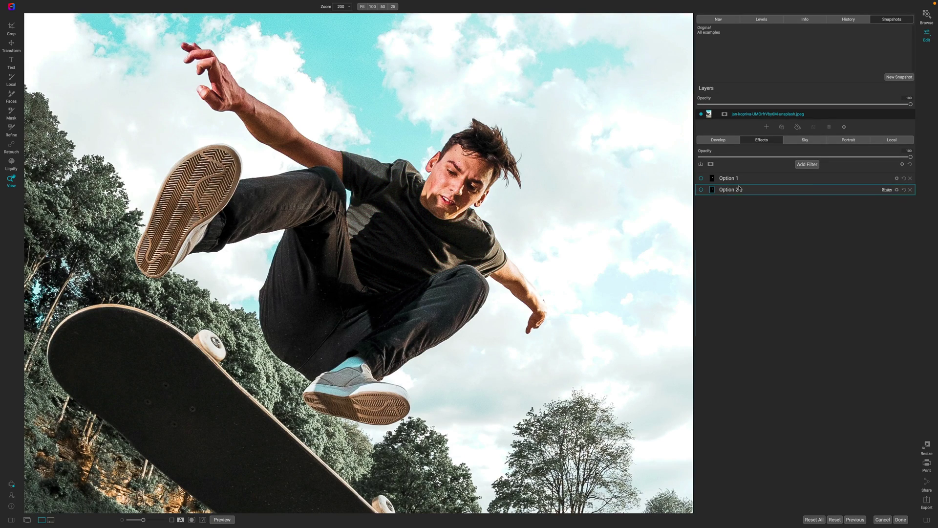
click(702, 178)
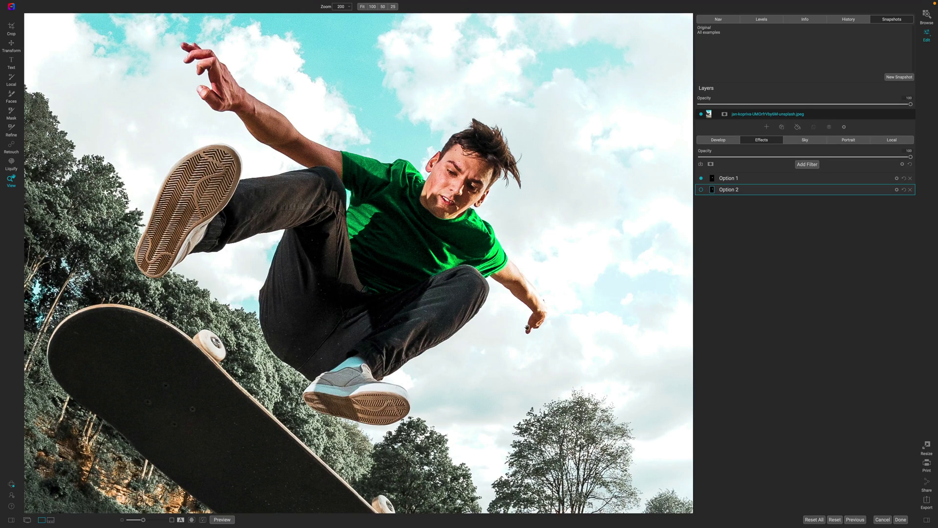
key(ctrl+m)
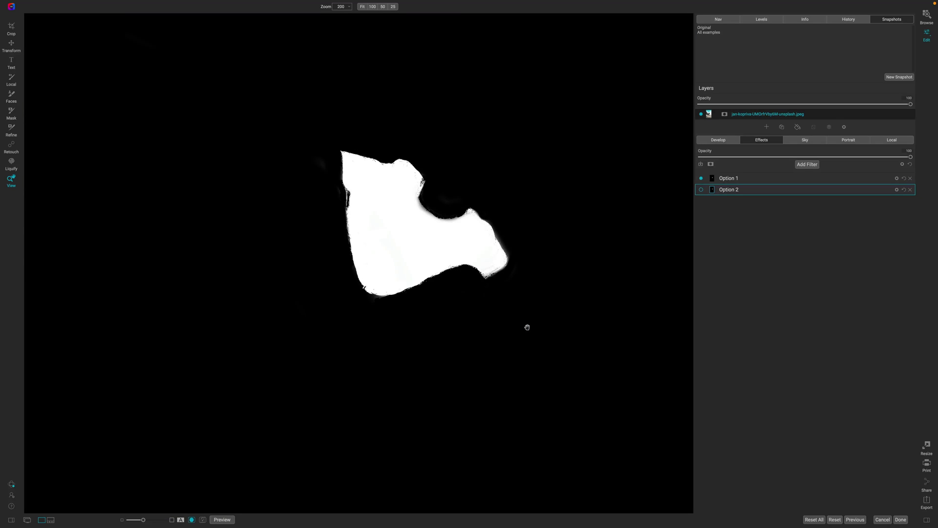
key(ctrl+m)
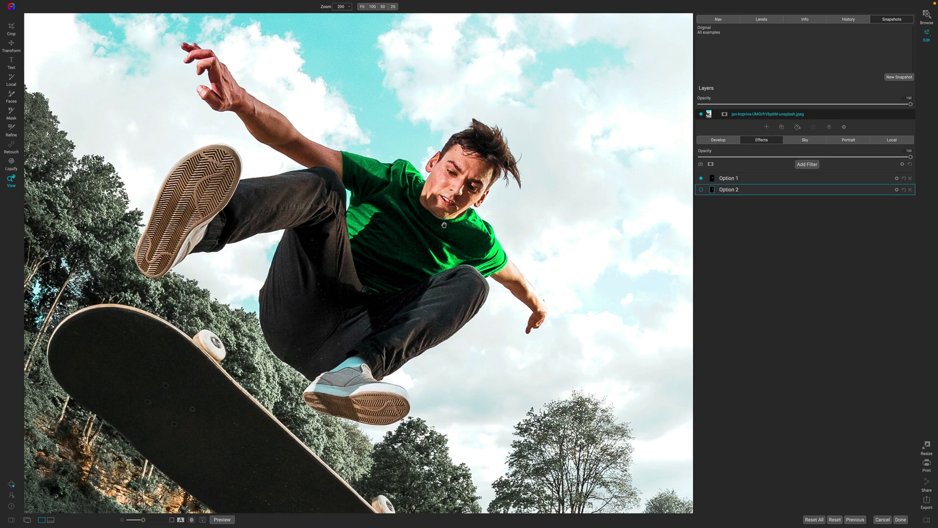
click(733, 179)
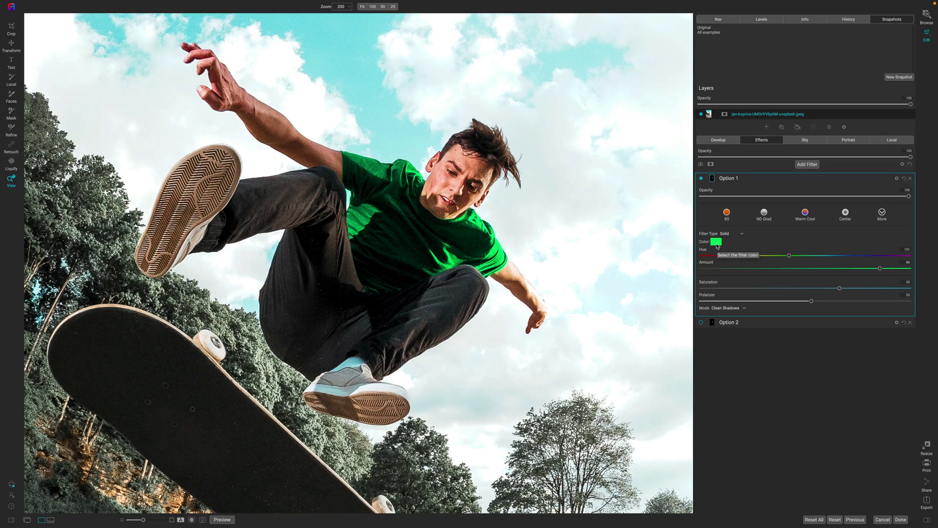
click(716, 242)
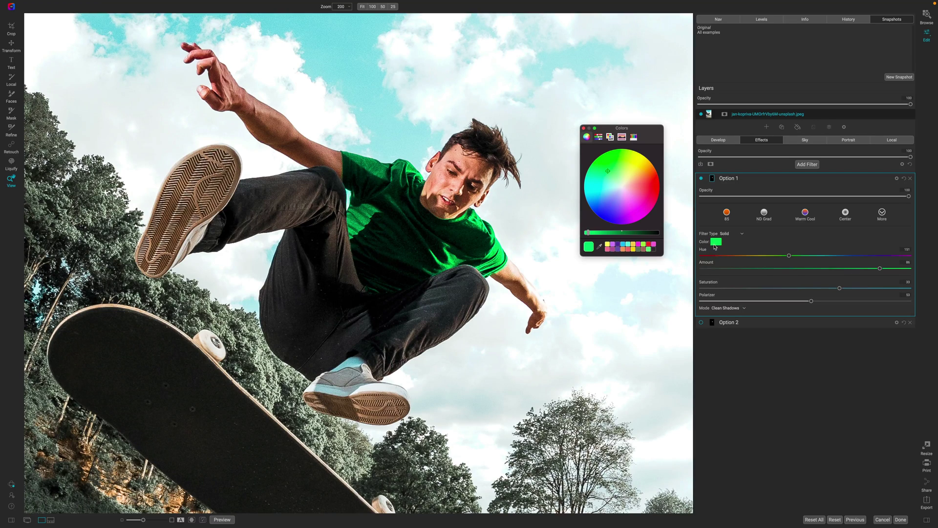
click(598, 137)
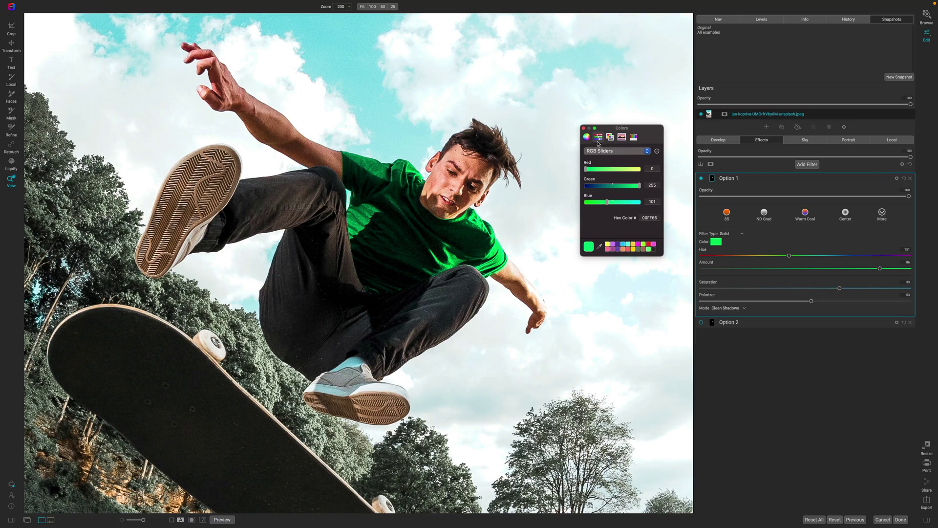
click(605, 154)
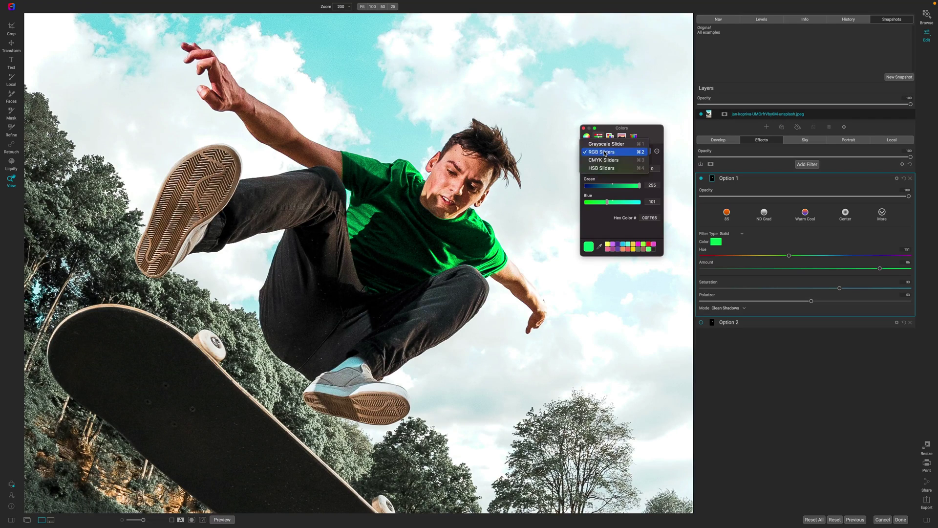
click(605, 153)
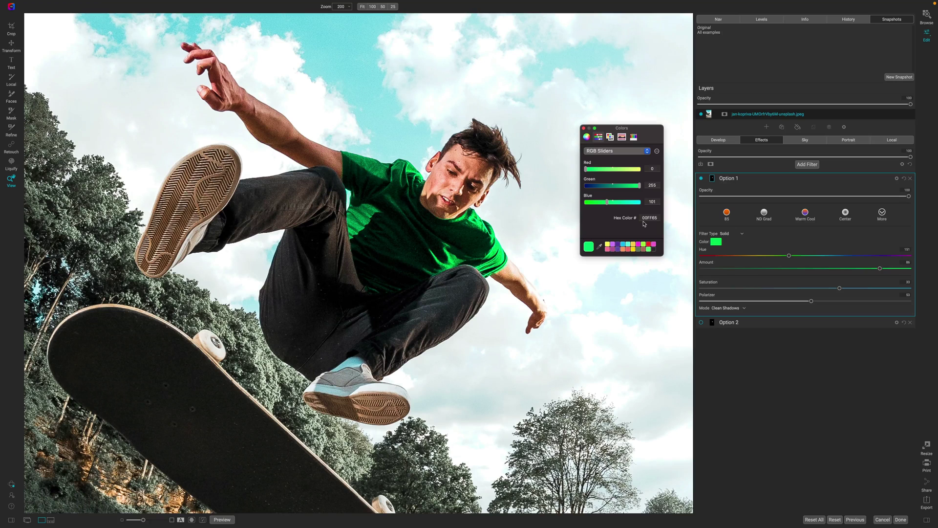
click(584, 129)
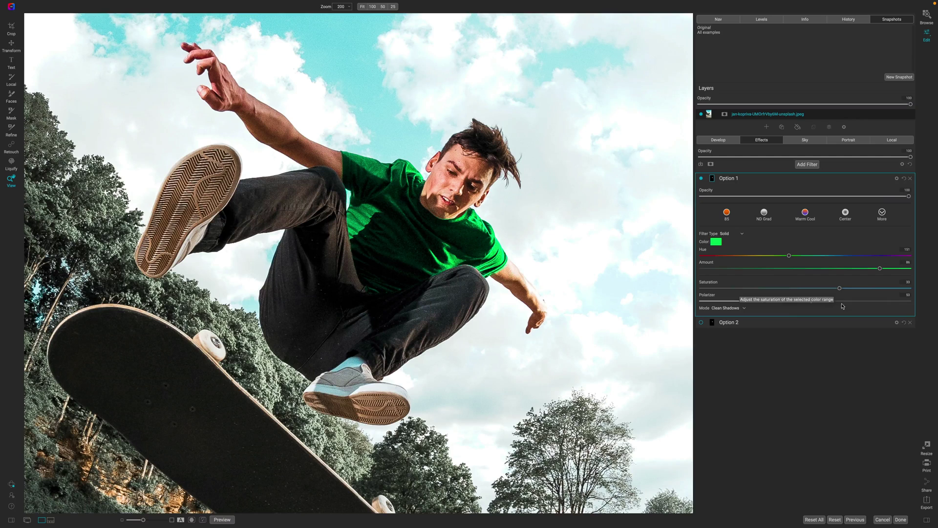
Step: Change Option 1's blend mode from Normal to Color, then fit the whole photo in view
click(897, 179)
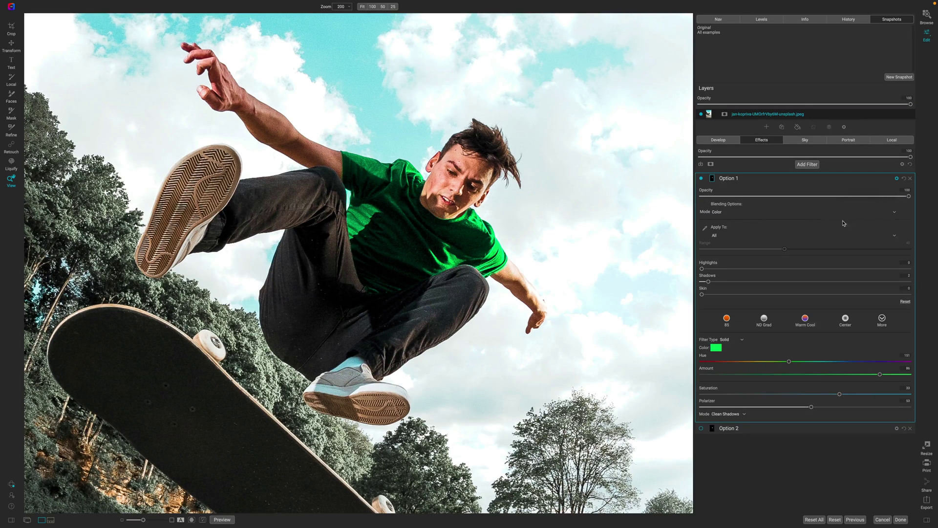
click(721, 216)
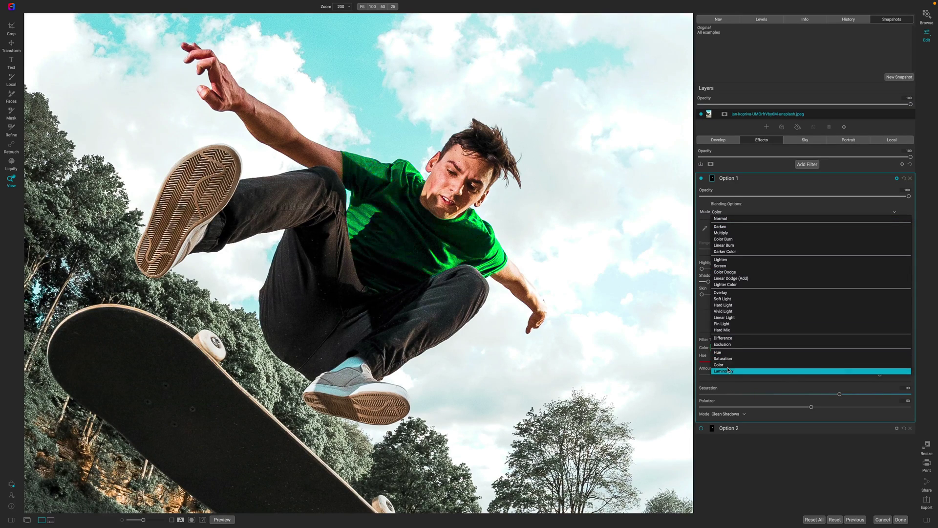
click(721, 220)
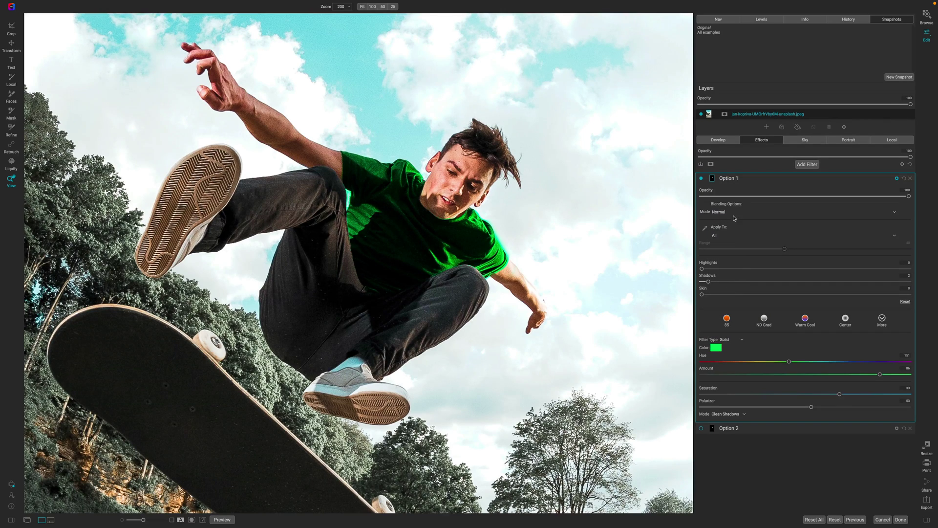
click(731, 179)
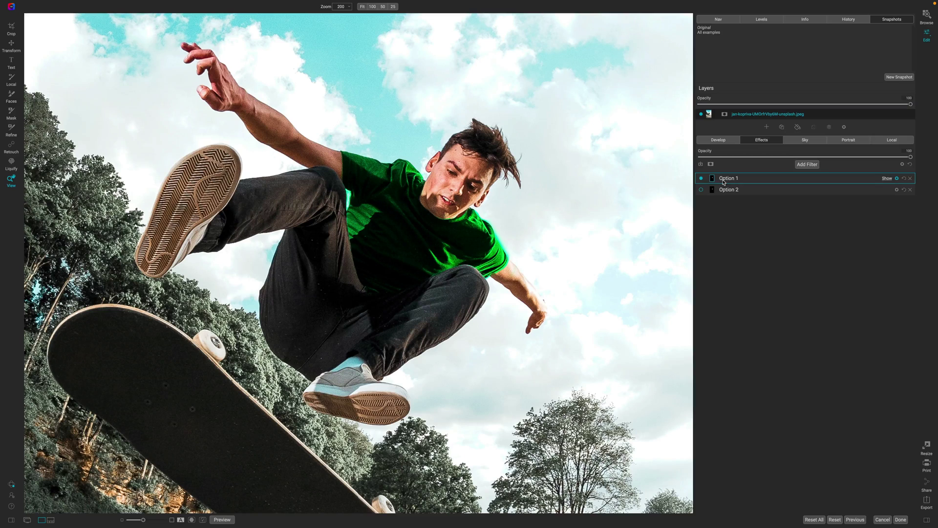
click(726, 183)
click(722, 214)
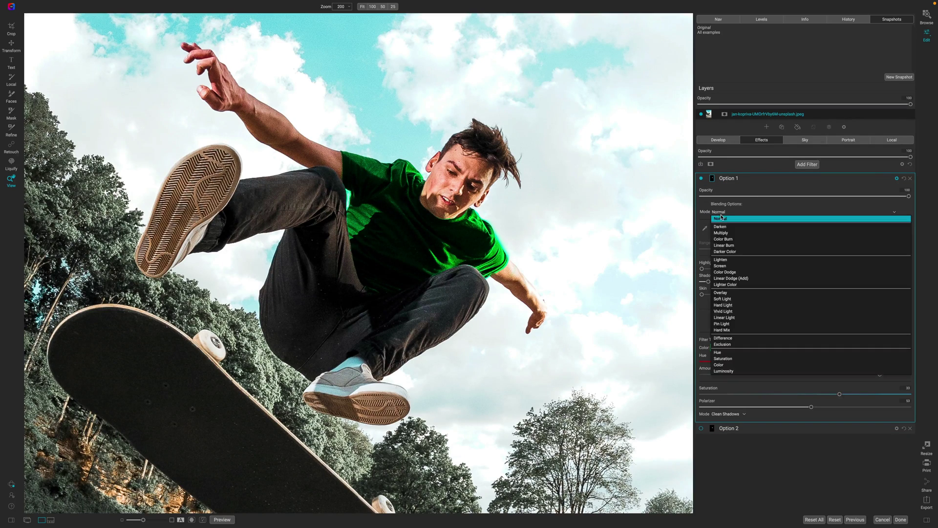
click(719, 366)
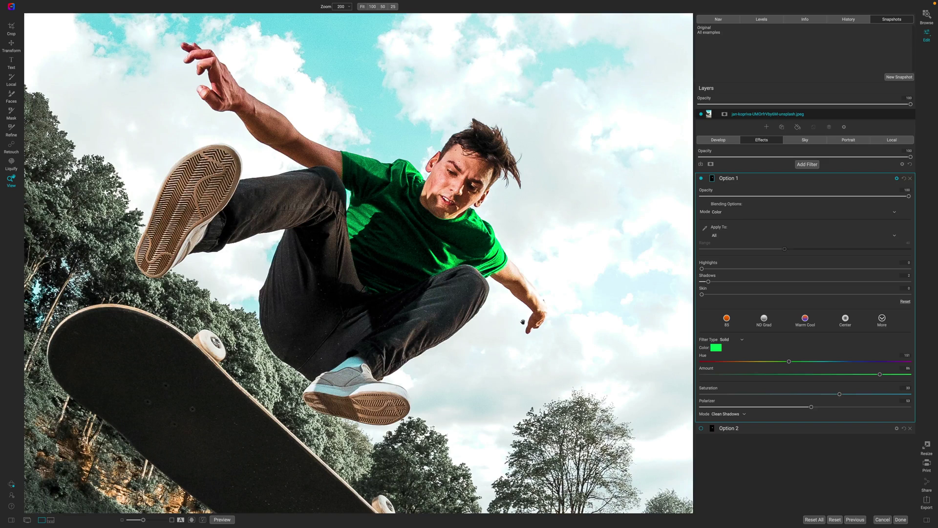
key(ctrl+0)
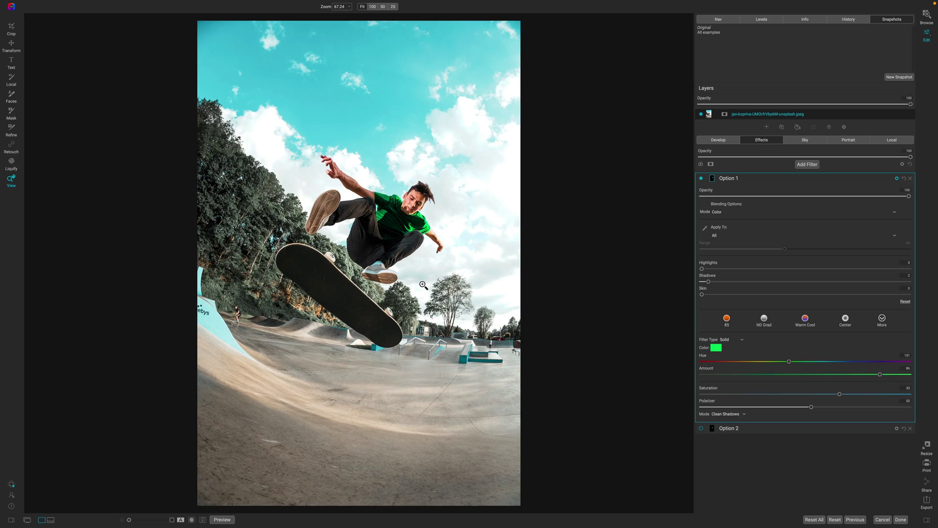
Step: Disable the green Option 1 filter, then enable and expand the Local Red Shirt Adjustment
click(761, 181)
click(701, 177)
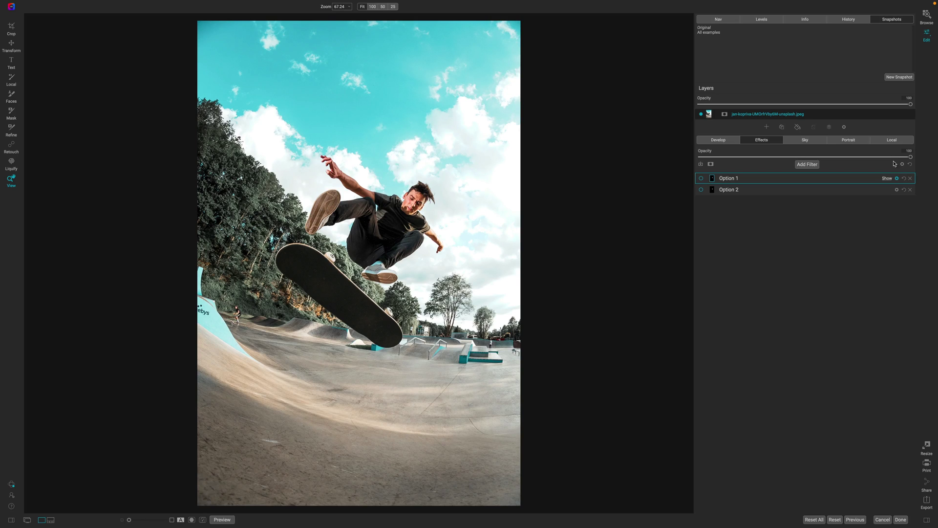
click(886, 143)
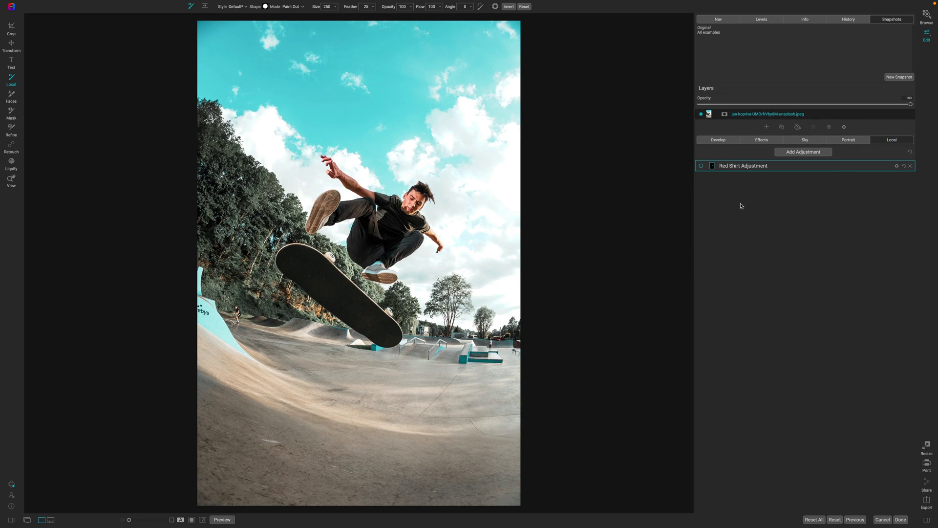
click(702, 166)
click(778, 168)
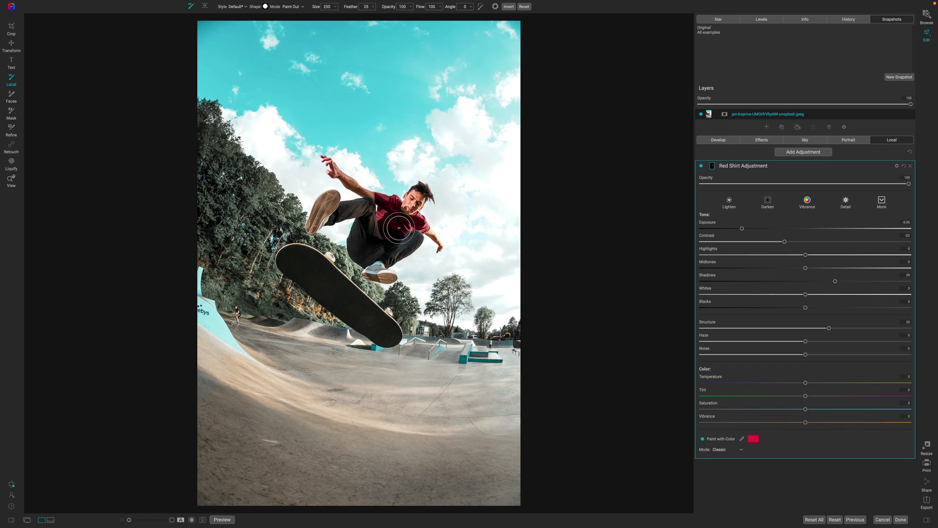
Step: Zoom in on the shirt and expand the Red Shirt Adjustment's Color-mode blending options
scroll(399, 227, up, 3)
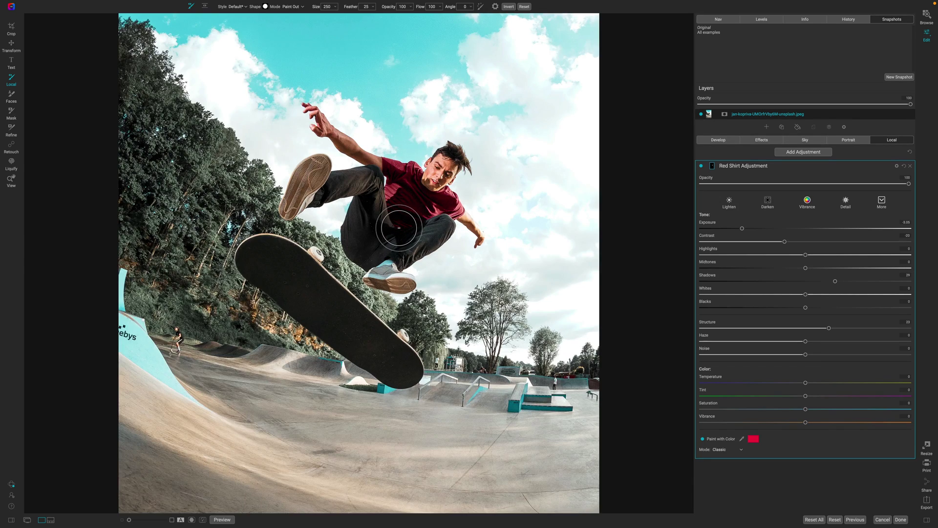
drag(512, 173, 417, 249)
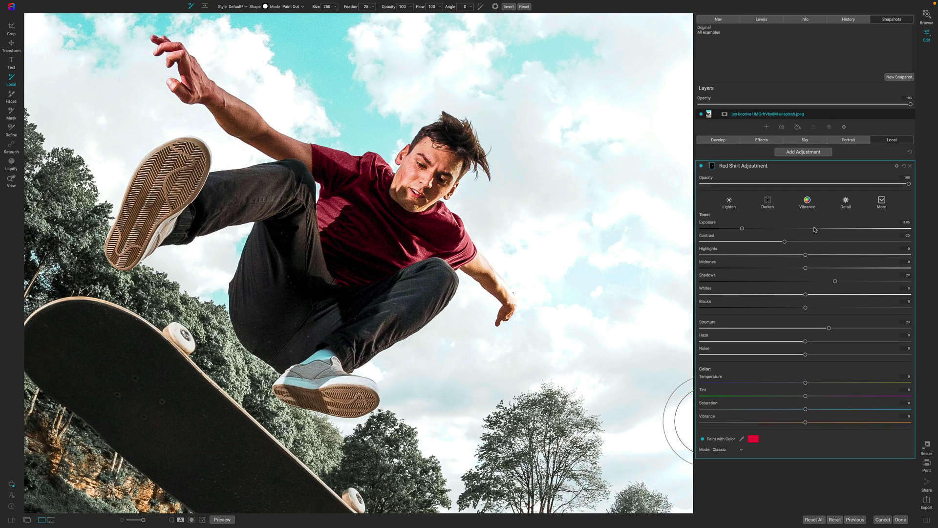
click(896, 167)
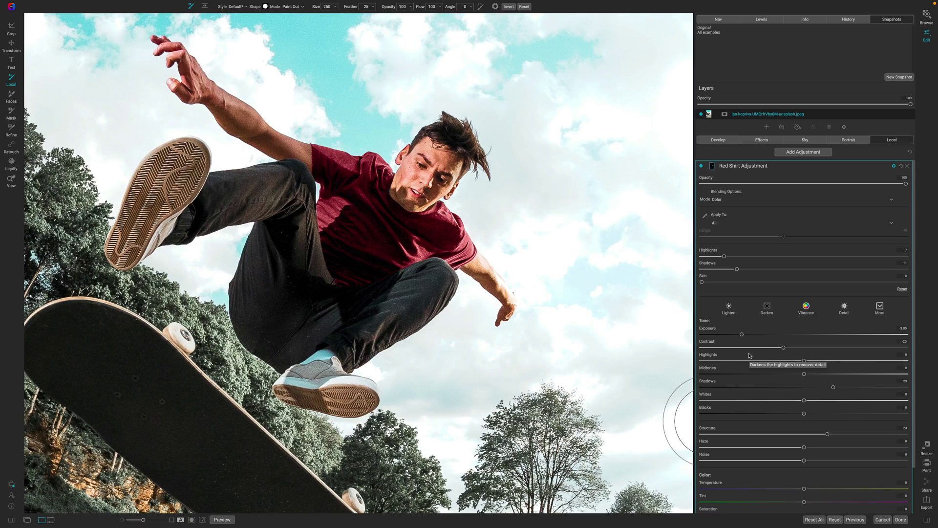
Step: Collapse the Red Shirt Adjustment and press O to show its black-and-white mask
click(776, 167)
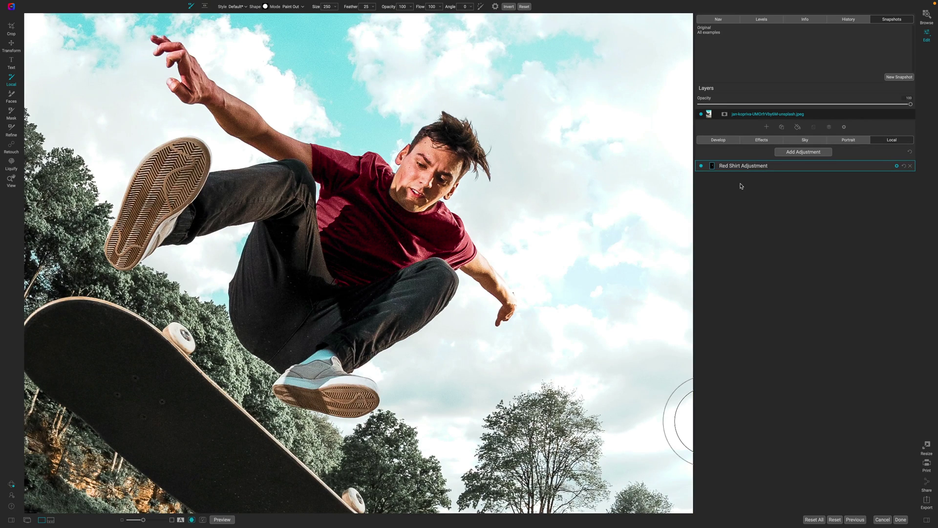
key(o)
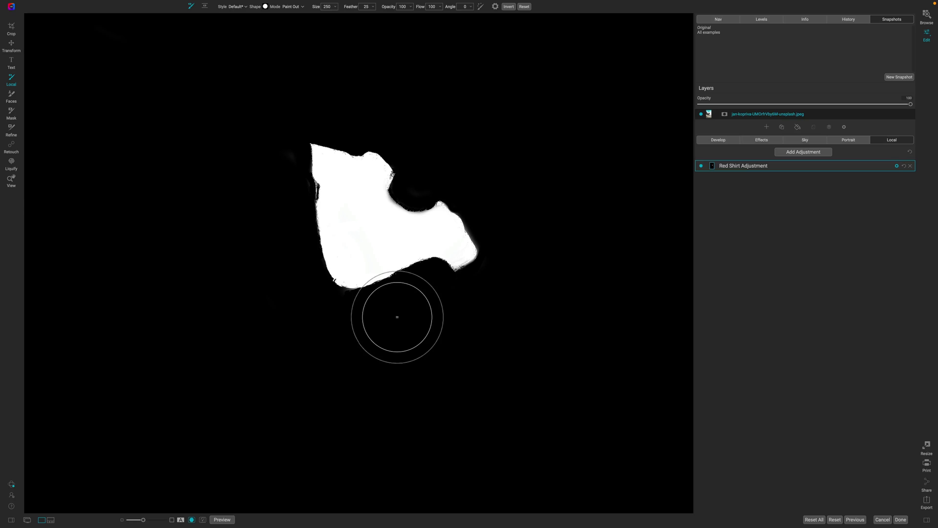
Step: Check the Perfect Brush settings and erase mask along the shirt's lower-right edge
click(495, 7)
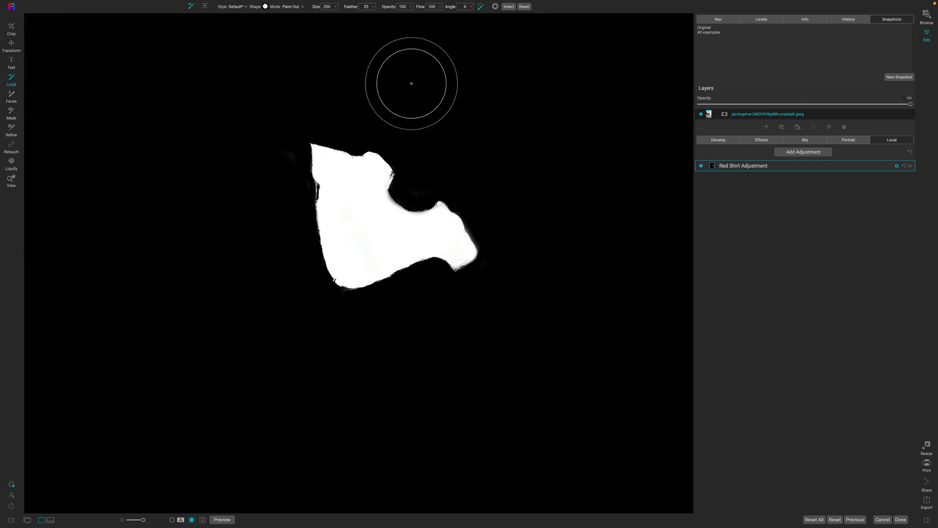
click(495, 7)
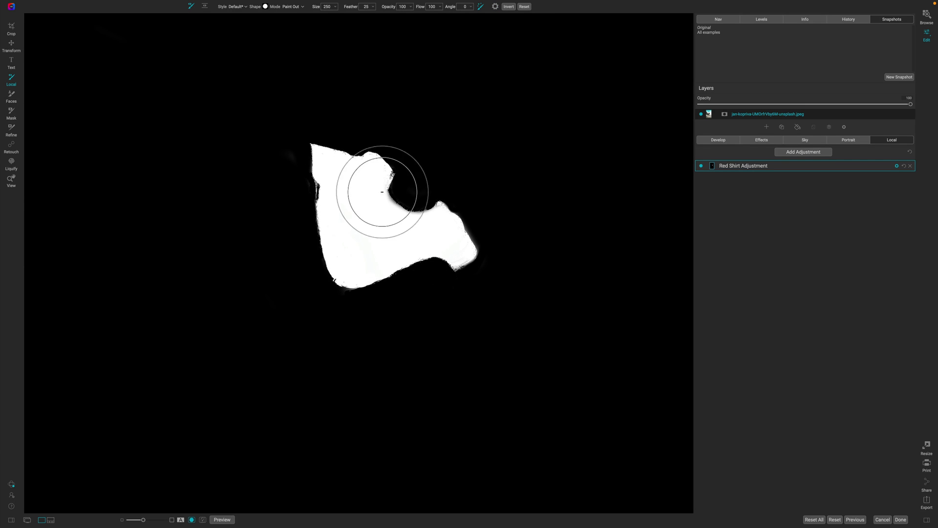
mouse_move(419, 245)
mouse_down()
mouse_move(438, 241)
mouse_move(432, 253)
mouse_move(447, 270)
mouse_up()
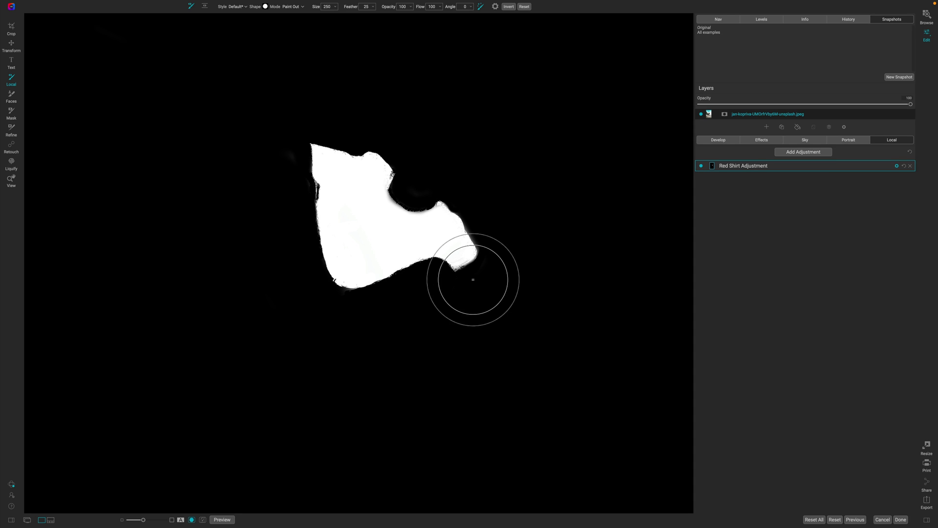
Step: Set the masking brush to feather 65 and size 35, then return from mask to photo
key(shift+bracketright)
key(shift+bracketright)
key(shift+bracketright)
key(shift+bracketright)
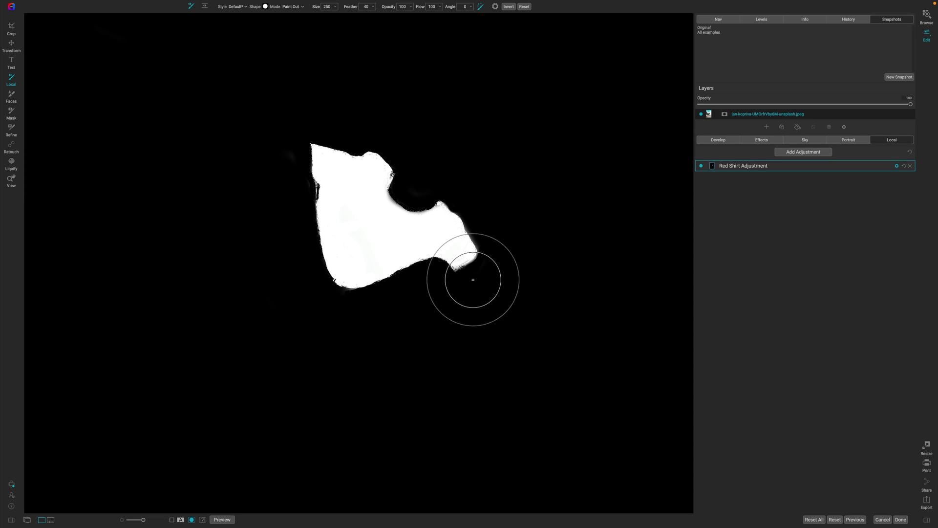
key(bracketleft)
key(bracketleft)
key(bracketleft)
key(bracketleft)
key(bracketleft)
key(bracketleft)
key(bracketleft)
key(bracketleft)
key(bracketleft)
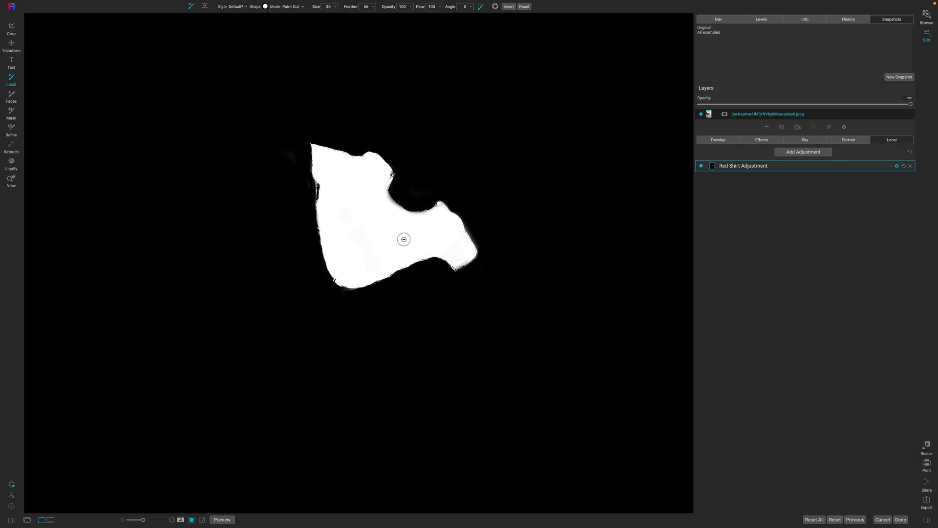
key(ctrl+m)
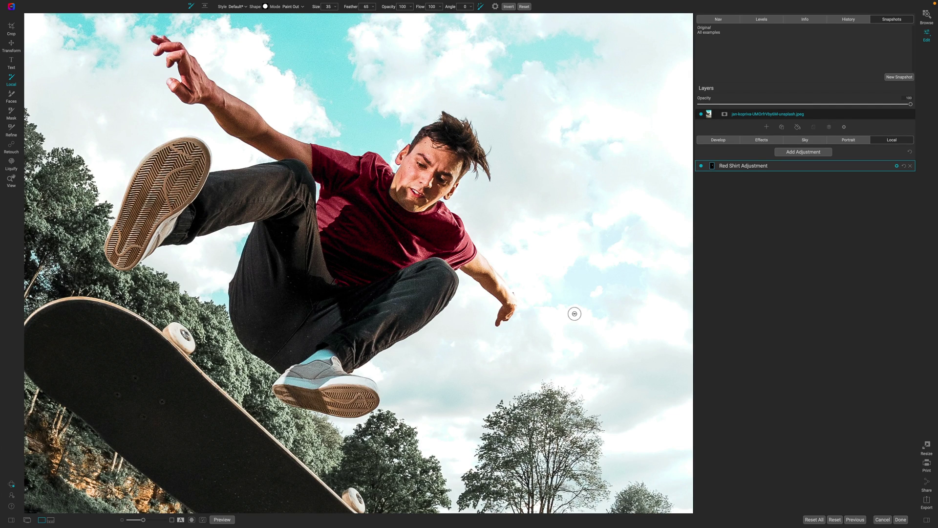
Step: Fit the whole photo to the window with Ctrl+0 to review the red shirt
key(ctrl+0)
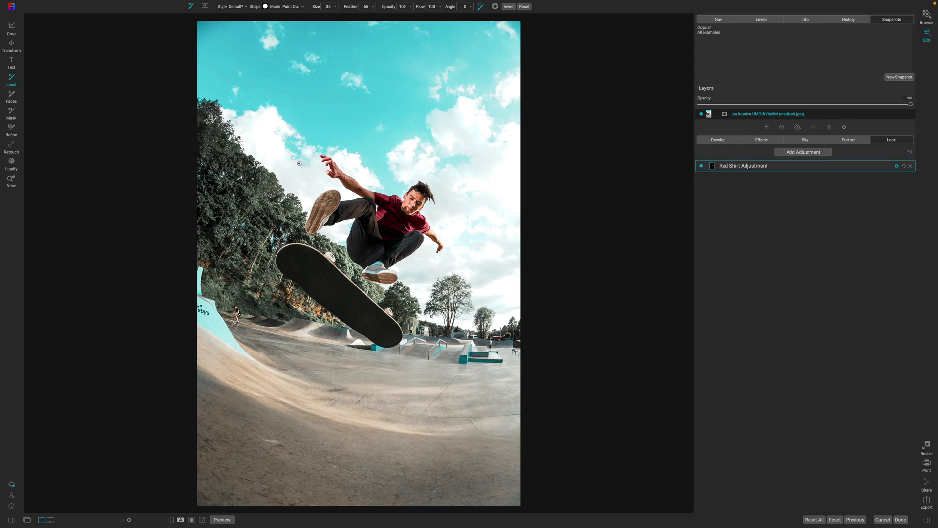